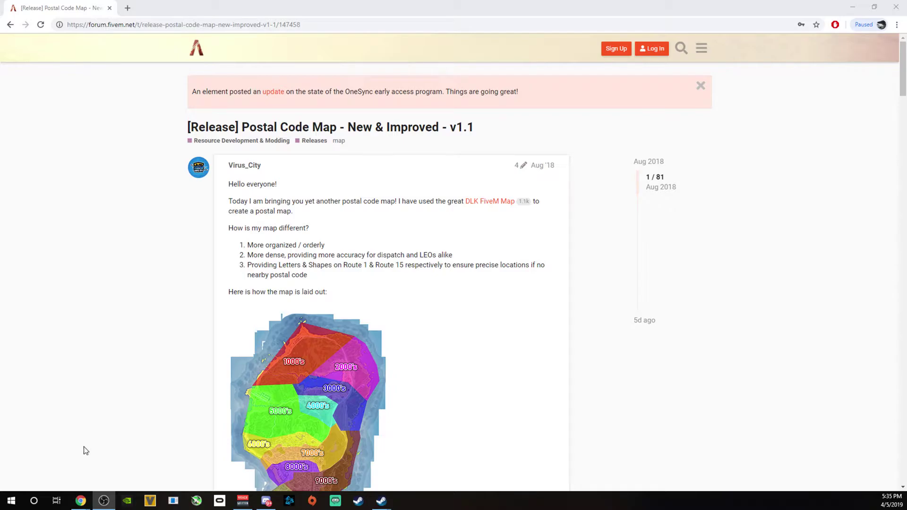
Scroll through the Postal Code Map v1.1 release post and view the enlarged city map screenshot.
scroll(371, 340, down, 4)
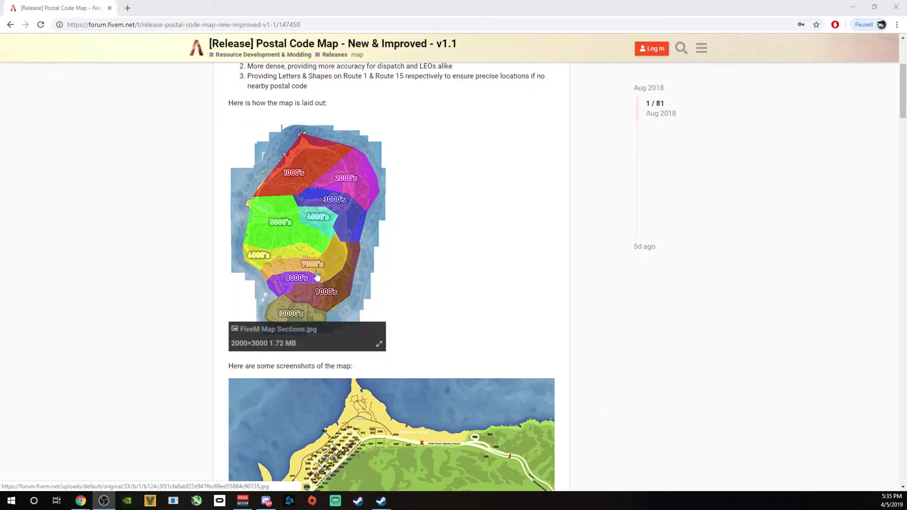
scroll(316, 276, down, 7)
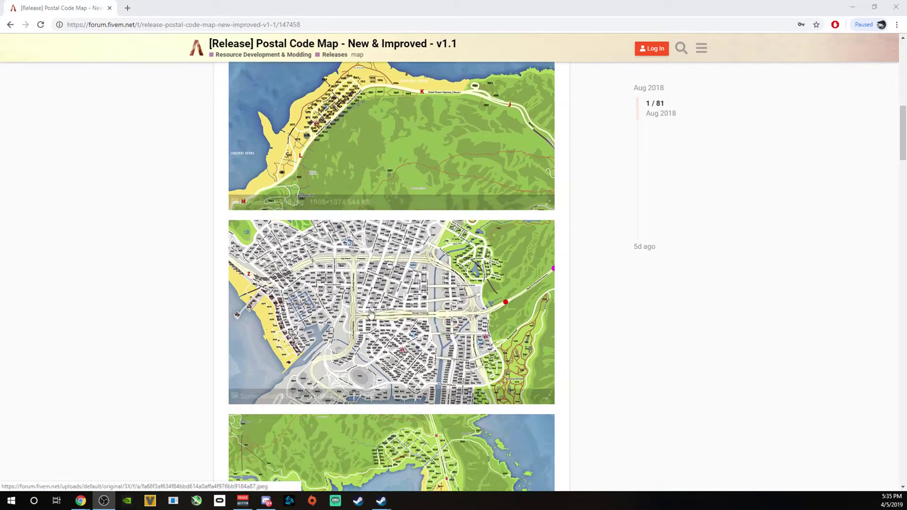
scroll(371, 313, down, 2)
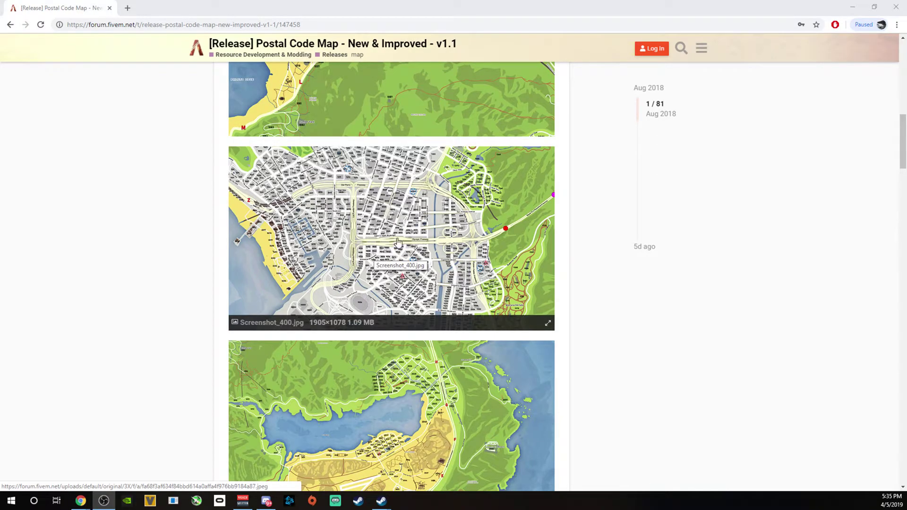
scroll(397, 242, down, 4)
scroll(368, 225, up, 4)
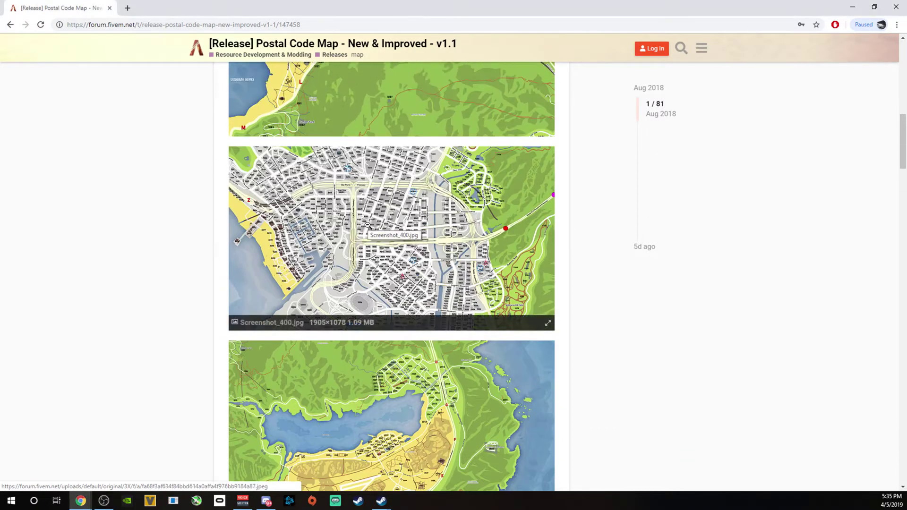
click(367, 224)
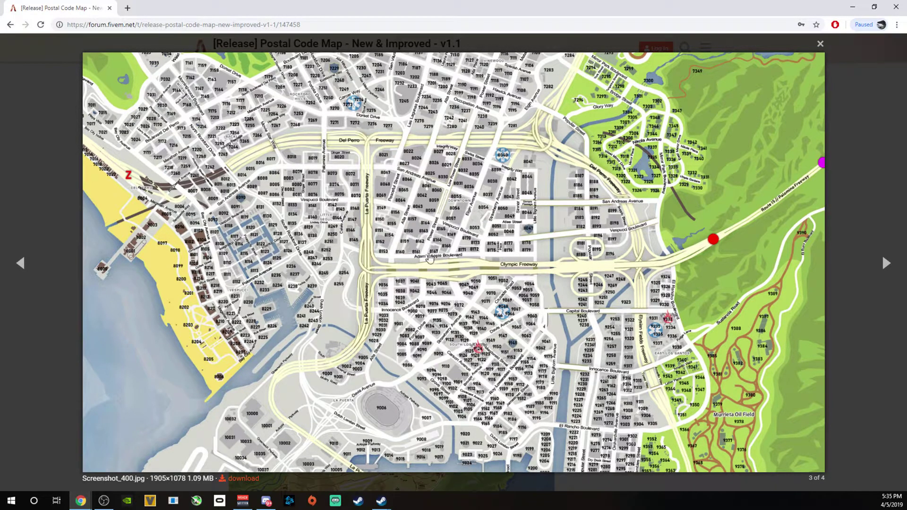
click(54, 268)
Scroll back through the post's changelog to find the download link.
scroll(385, 280, up, 5)
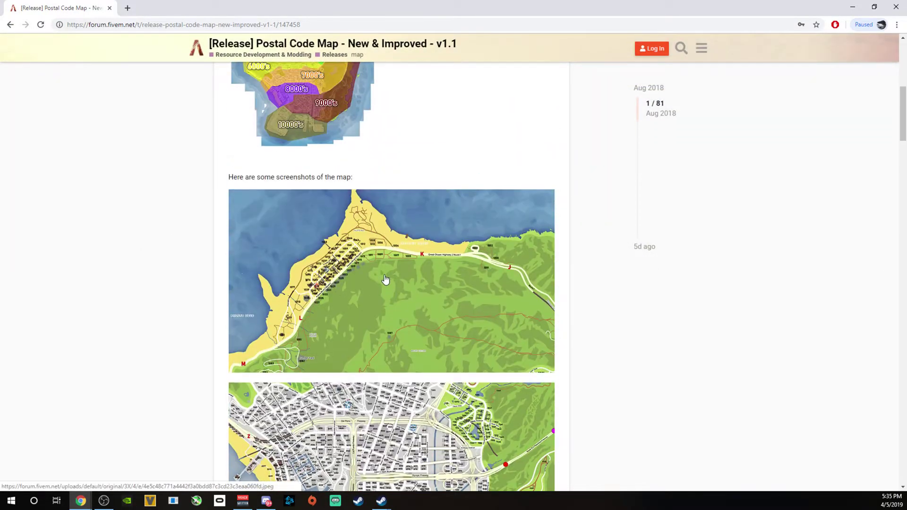
scroll(384, 283, down, 10)
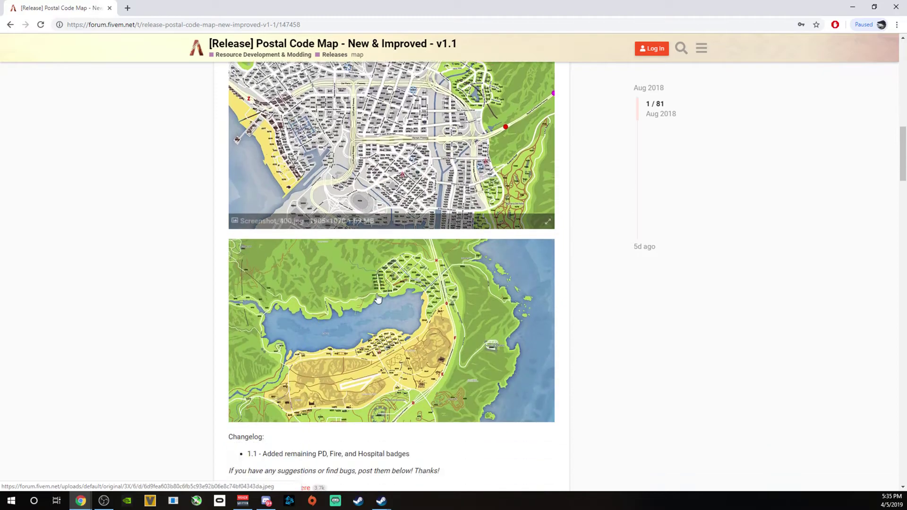
scroll(368, 317, up, 10)
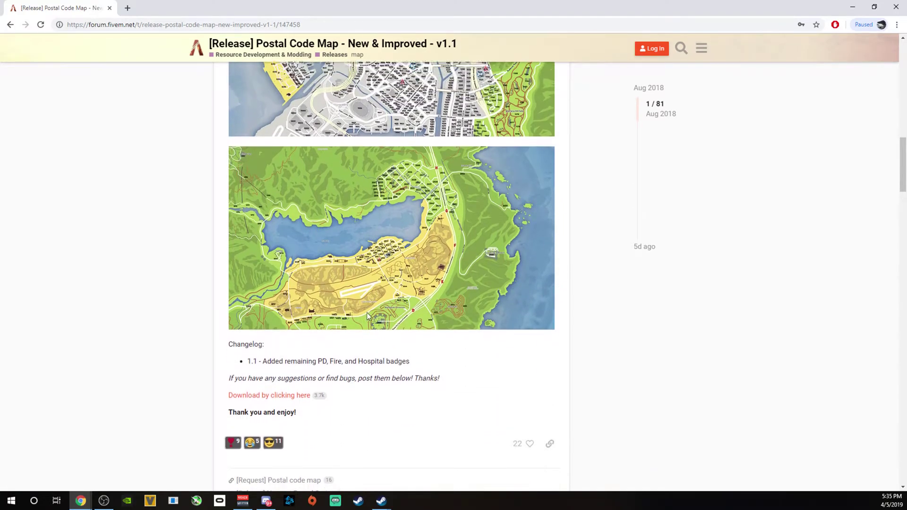
scroll(368, 317, up, 7)
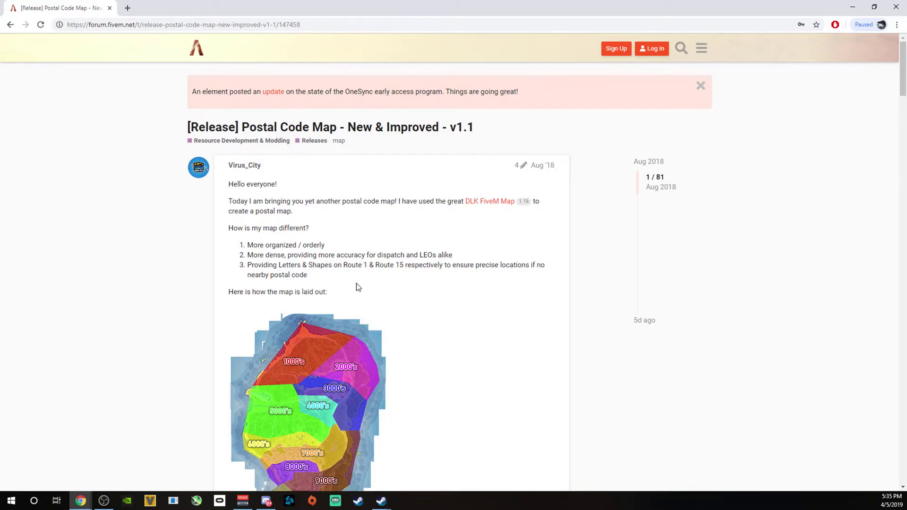
scroll(350, 249, down, 15)
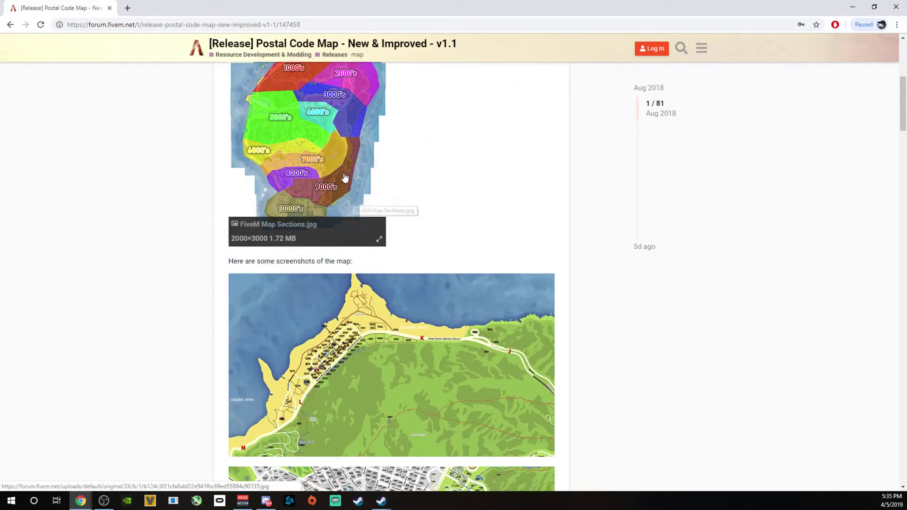
scroll(343, 165, down, 7)
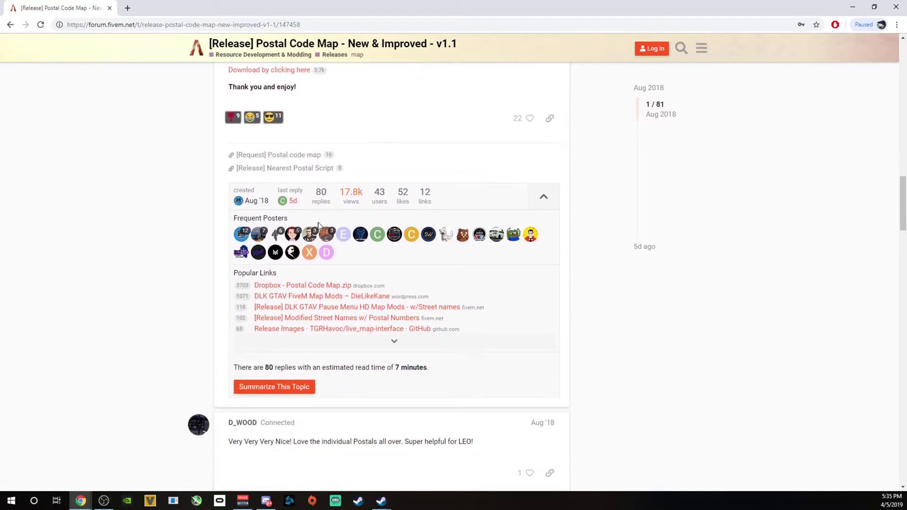
scroll(327, 220, up, 4)
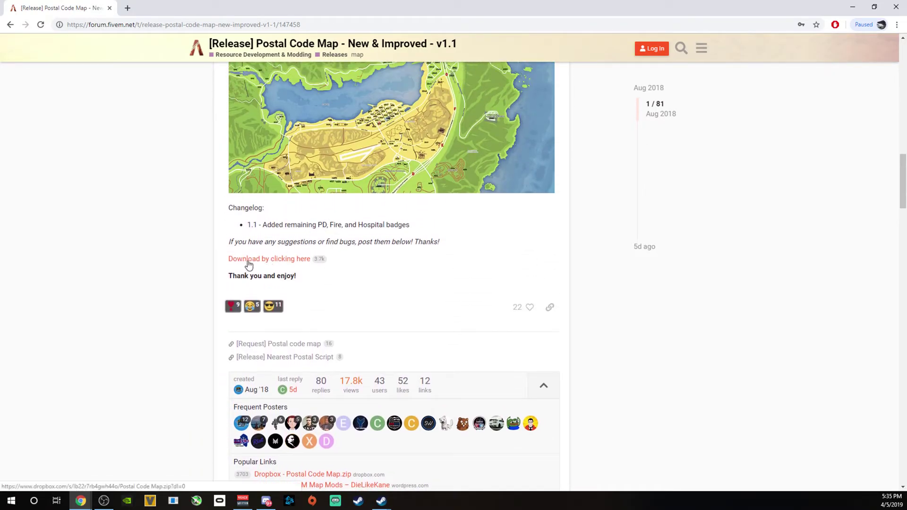
Download Postal Code Map.zip (17.4 MB) directly from its Dropbox share page.
click(294, 260)
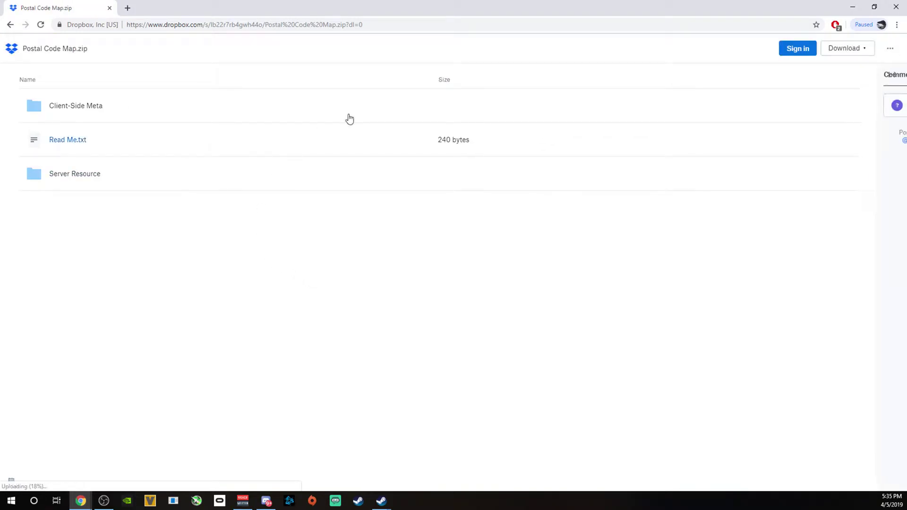
click(854, 55)
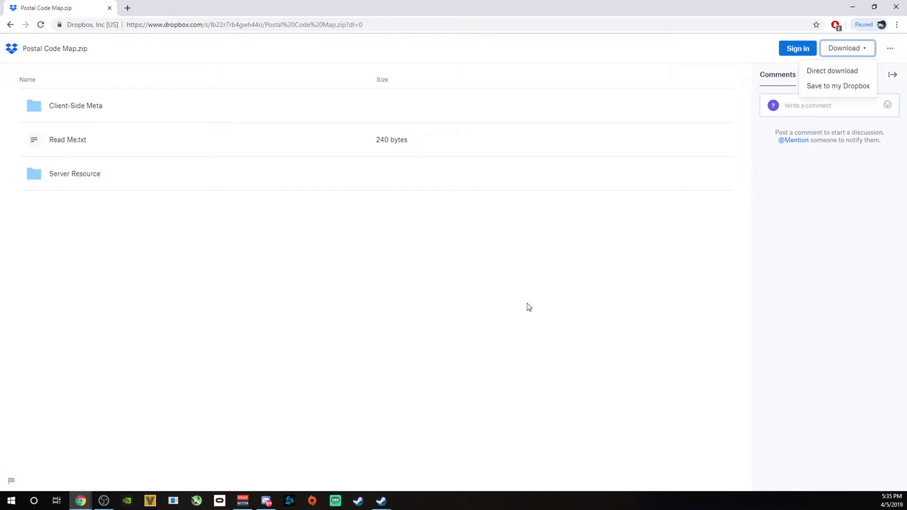
click(822, 72)
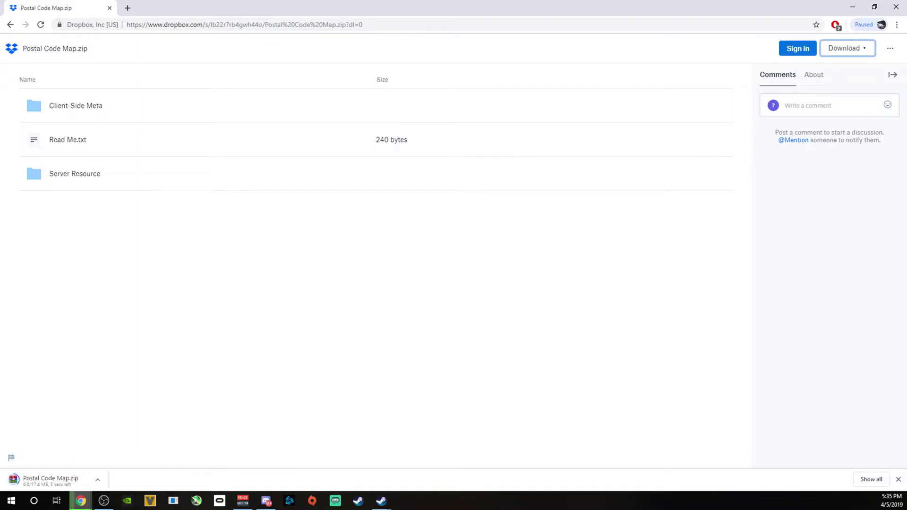
click(100, 478)
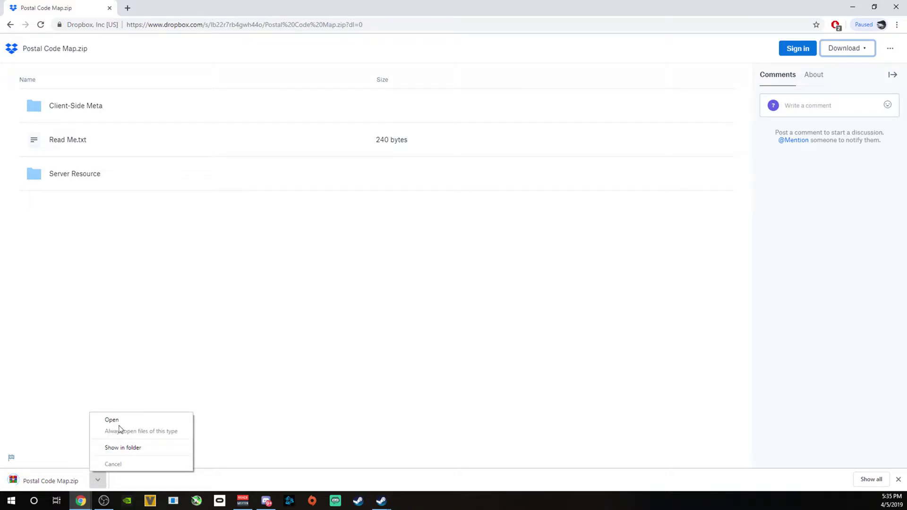
click(627, 60)
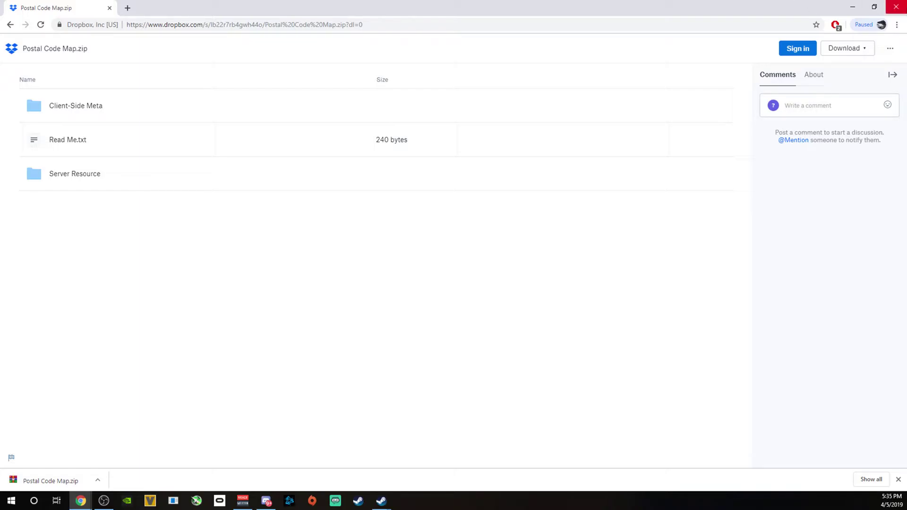
Show the desktop and extract Postal Code Map.zip in place with Extract Here.
key(super+d)
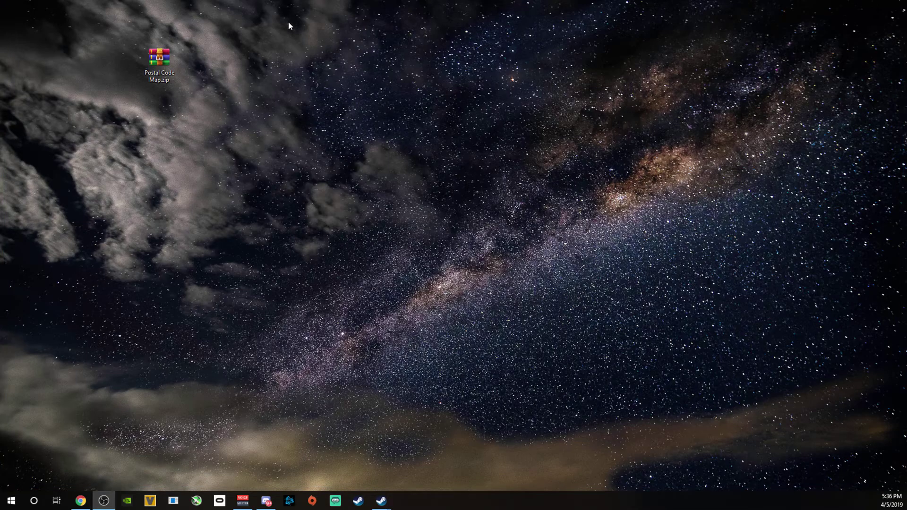
right_click(169, 60)
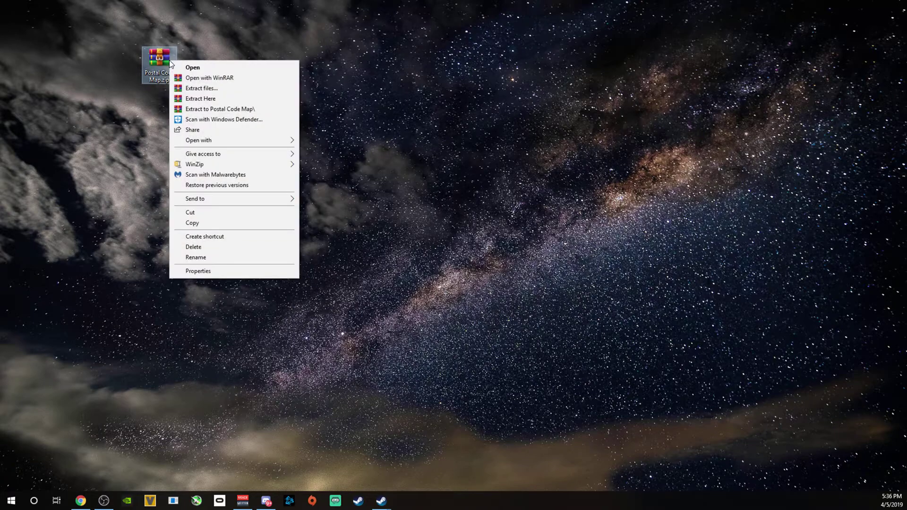
click(220, 98)
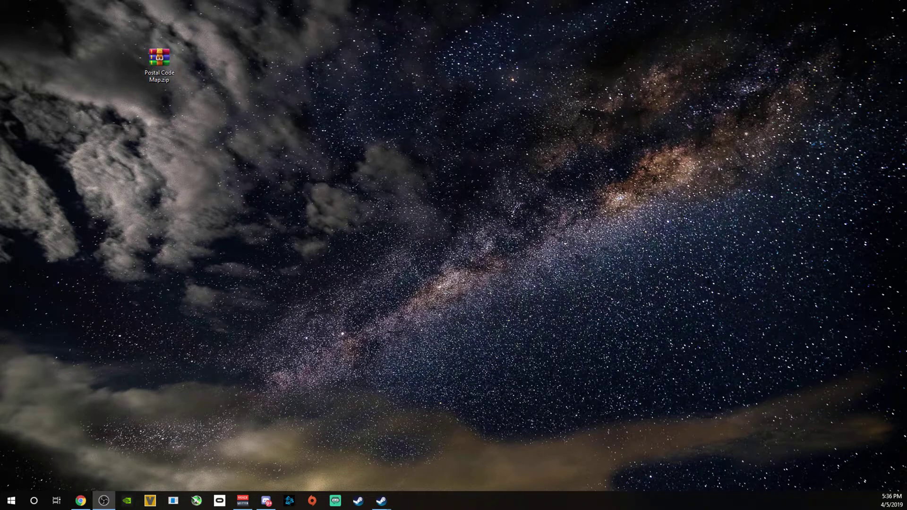
Arrange the extracted folders beside the zip and delete the Server Resource folder.
drag(525, 103, 191, 66)
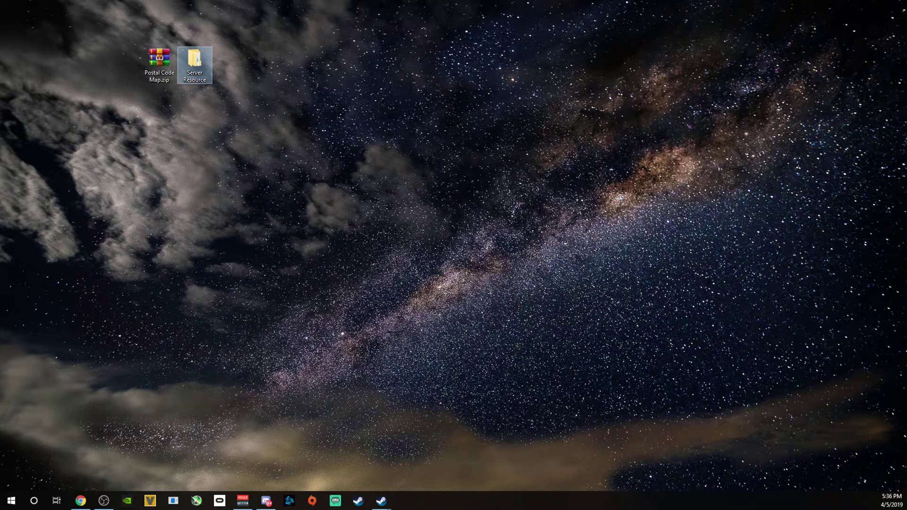
drag(0, 279, 232, 78)
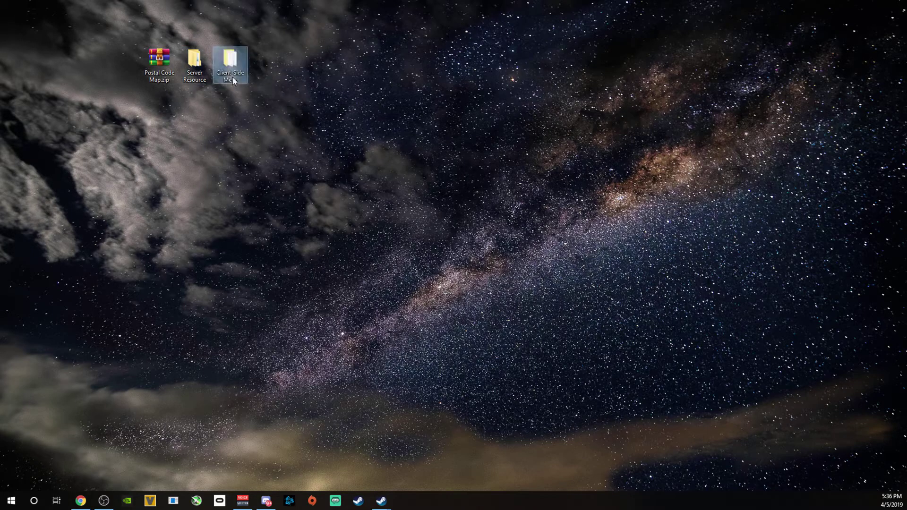
click(196, 66)
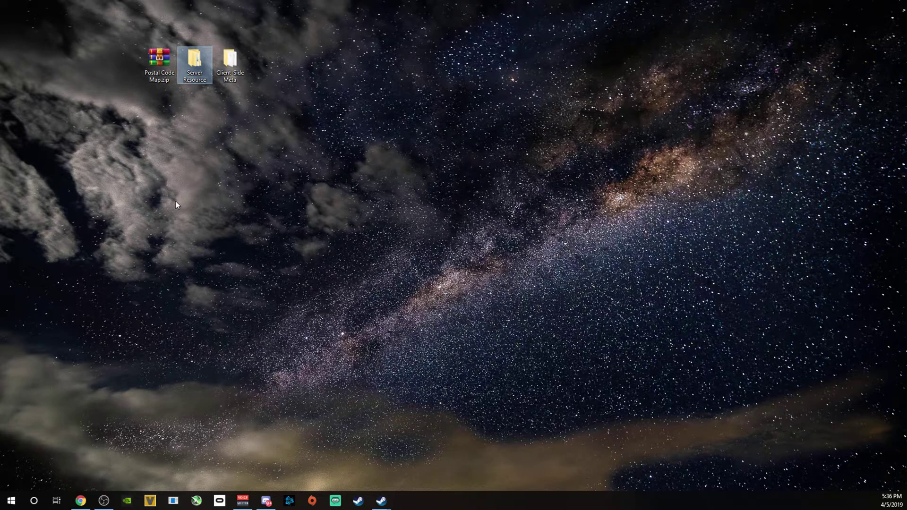
key(Delete)
Open the Client-Side Meta folder and reposition its window.
drag(235, 80, 209, 59)
double_click(195, 80)
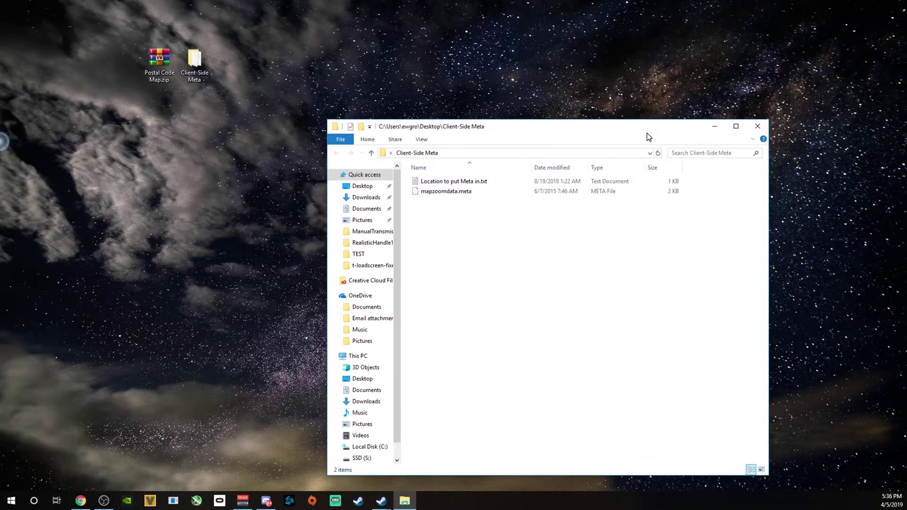
drag(648, 136, 541, 49)
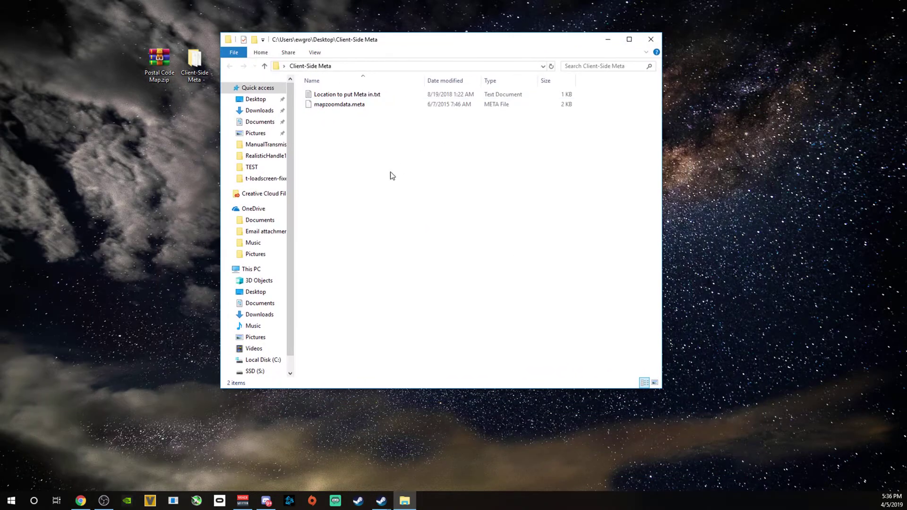
Open 'Location to put Meta in.txt' in Notepad and shrink its window to a short strip.
double_click(355, 95)
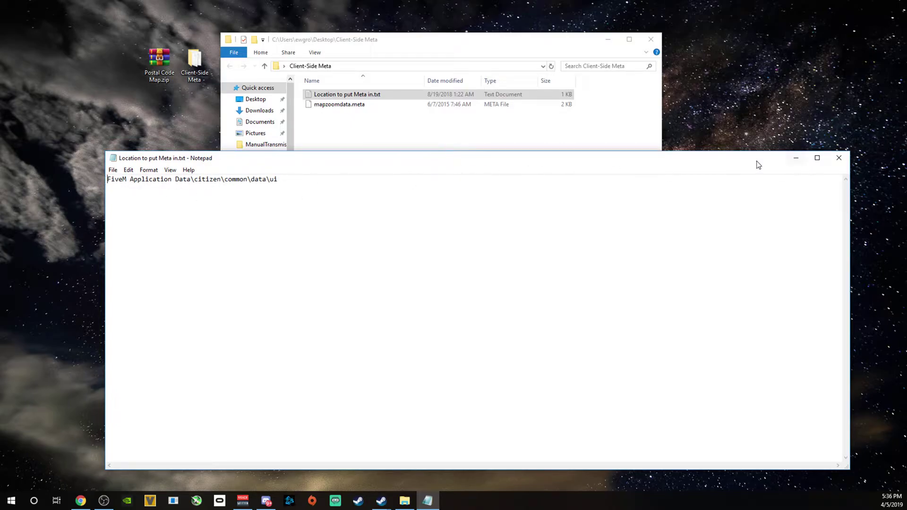
drag(742, 153, 741, 362)
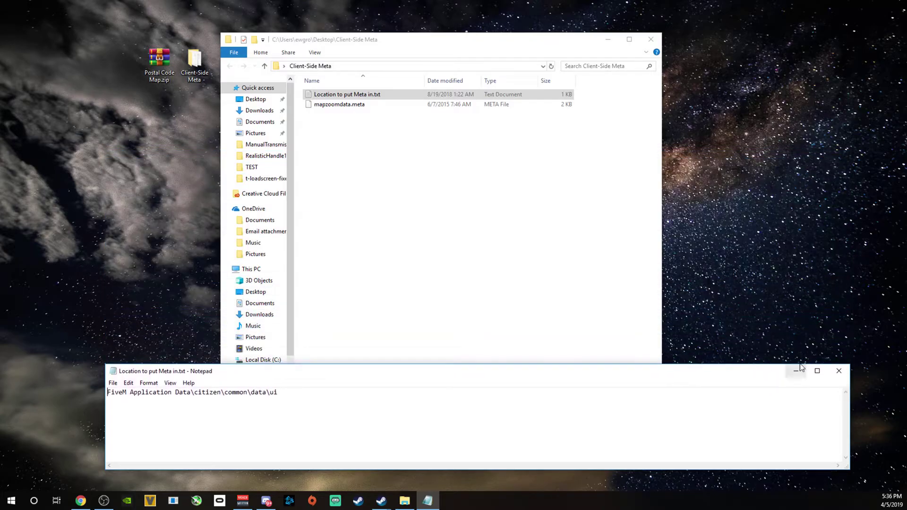
Close the Notepad location note and dismiss the taskbar recent-items list.
click(839, 369)
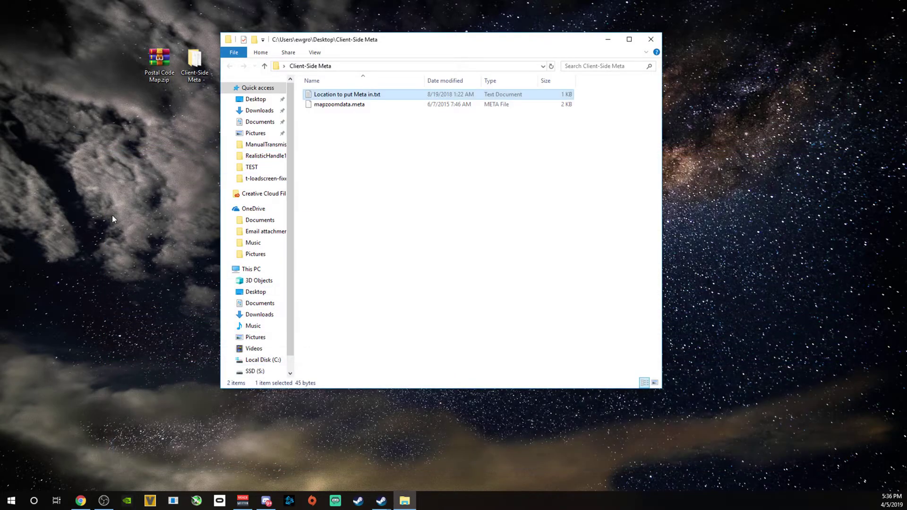
right_click(81, 501)
click(157, 456)
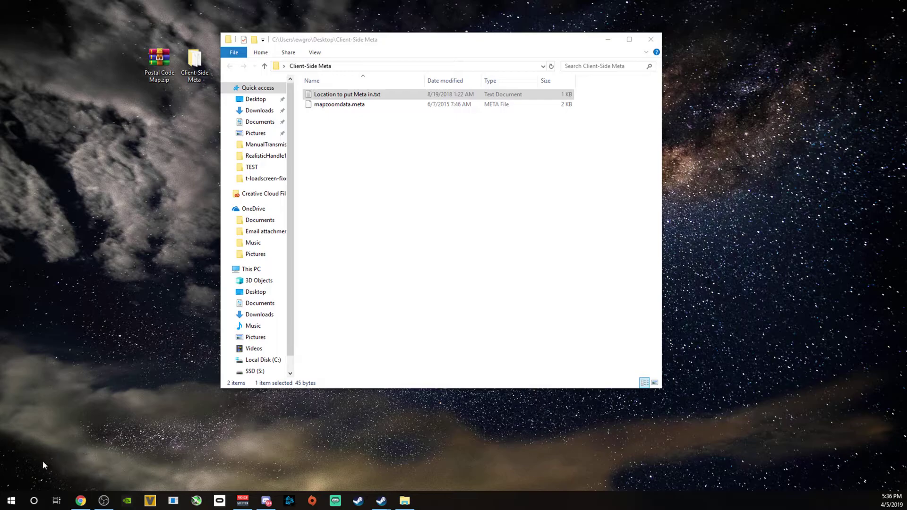
Open a new File Explorer window on Local Disk (C:) and focus its search box.
click(11, 501)
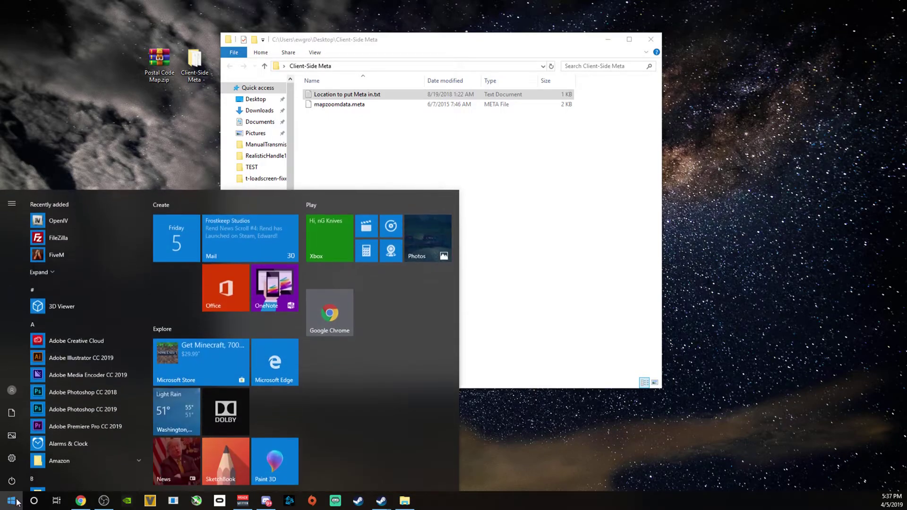
click(12, 412)
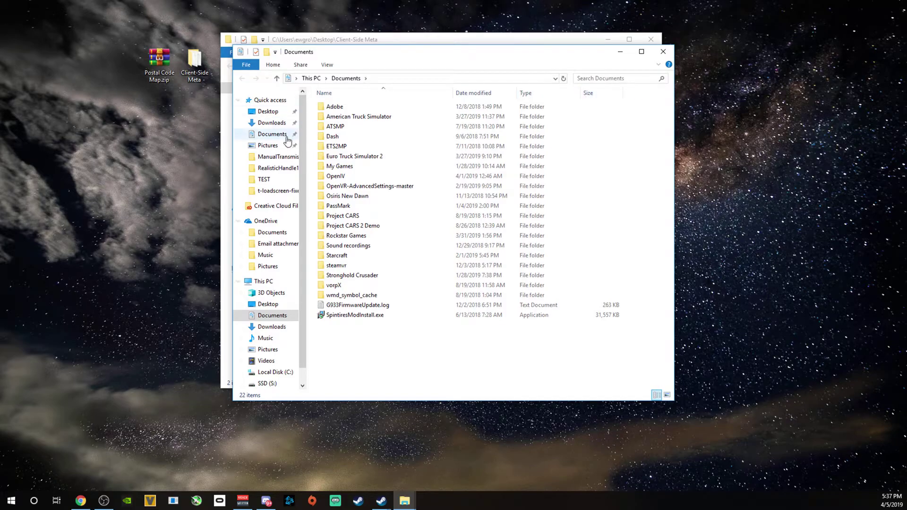
scroll(268, 374, down, 1)
click(274, 353)
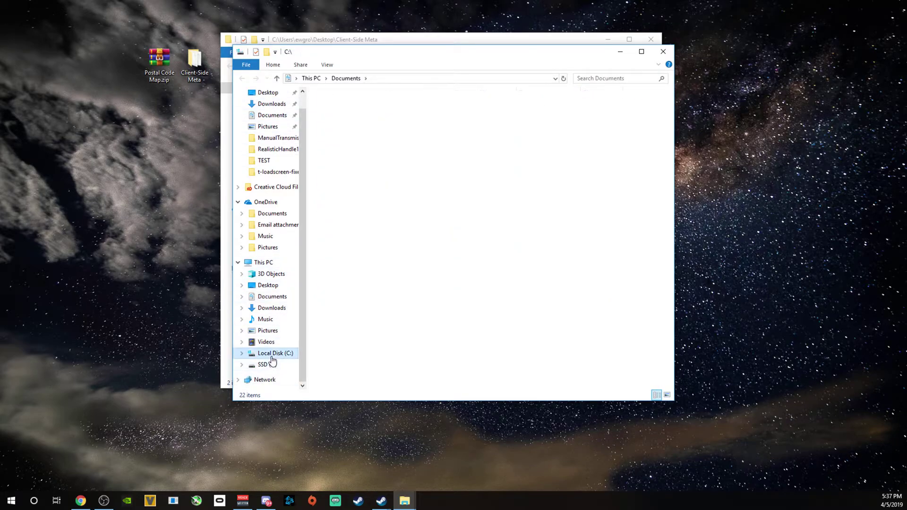
click(600, 78)
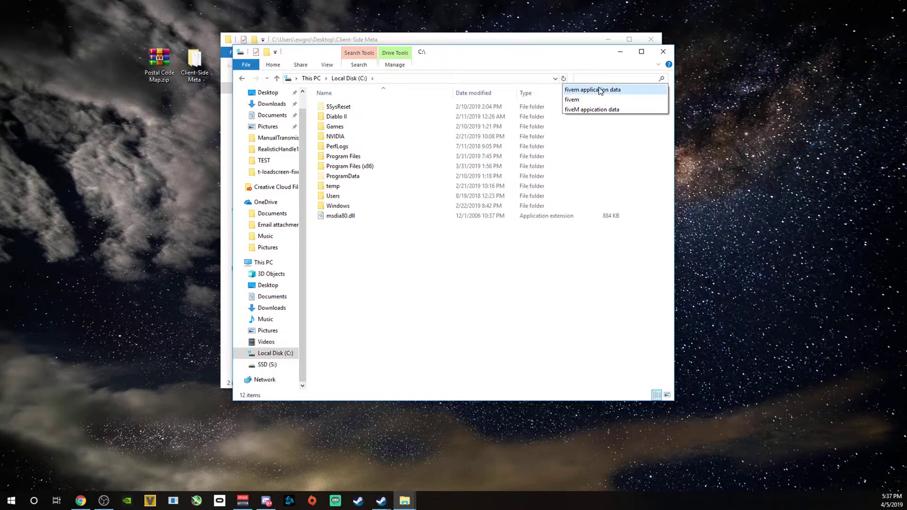
Search C: for 'fivem application data' and open the FiveM Application Data folder.
click(628, 90)
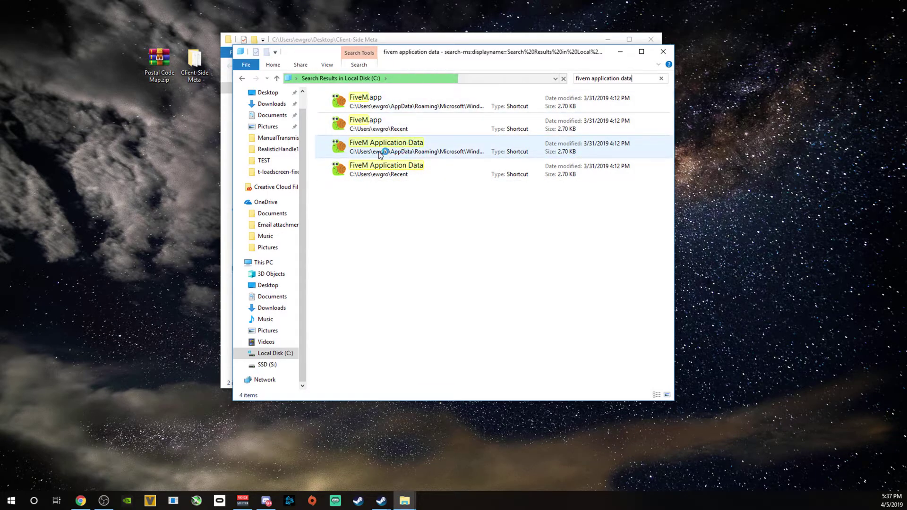
click(433, 152)
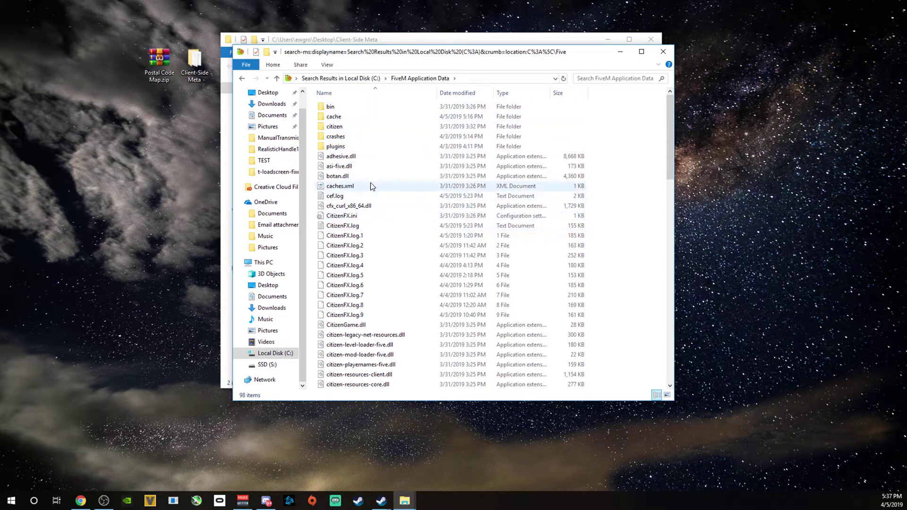
Move mapzoomdata.meta from Client-Side Meta onto the desktop, then close that folder window.
double_click(193, 66)
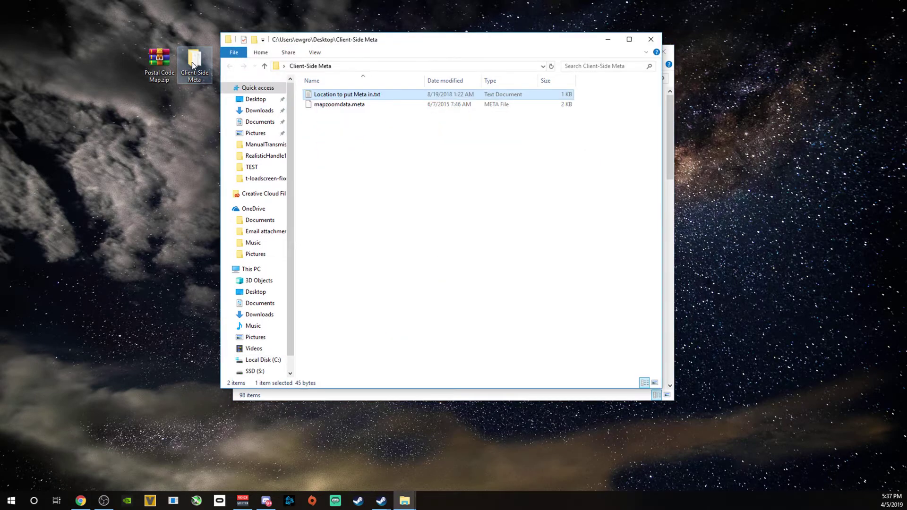
double_click(326, 97)
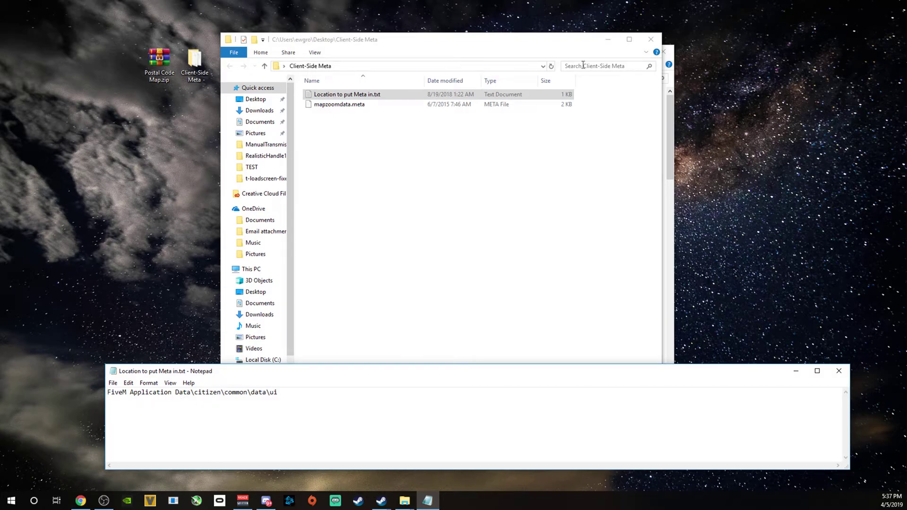
drag(523, 49, 719, 79)
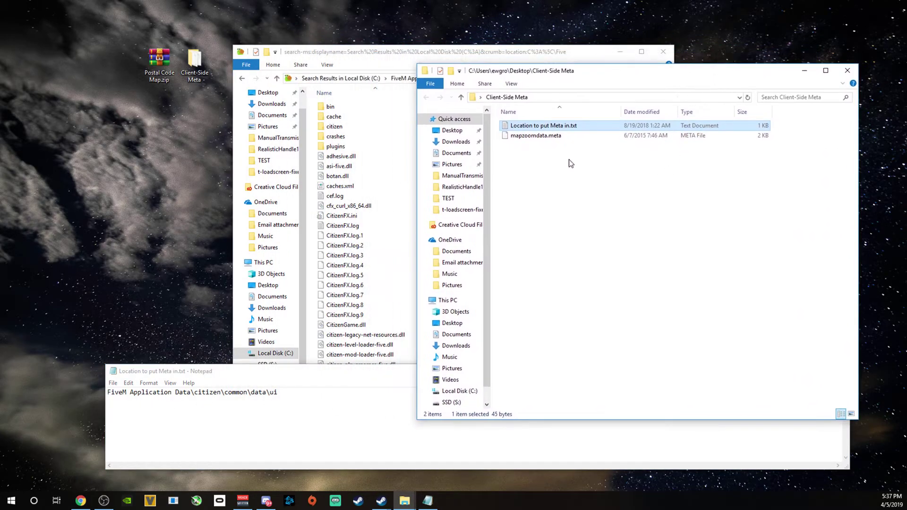
drag(542, 141, 121, 166)
click(847, 71)
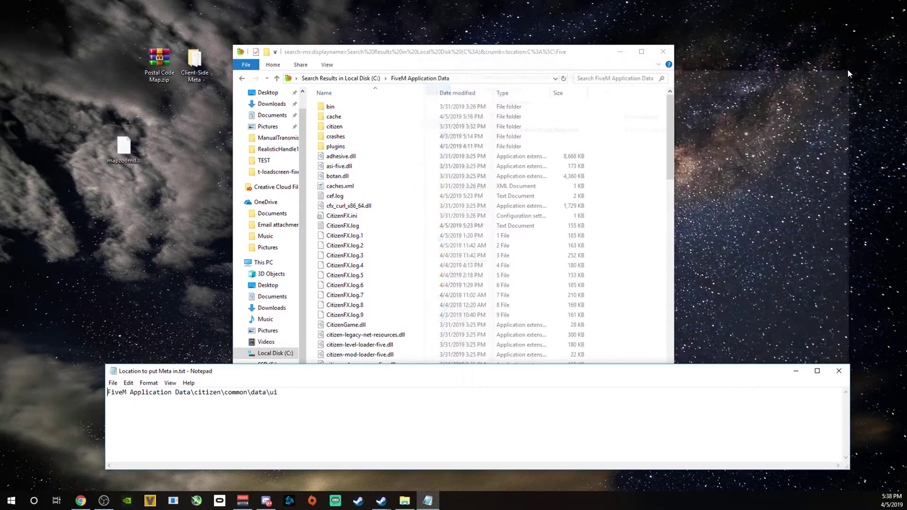
drag(454, 55, 557, 15)
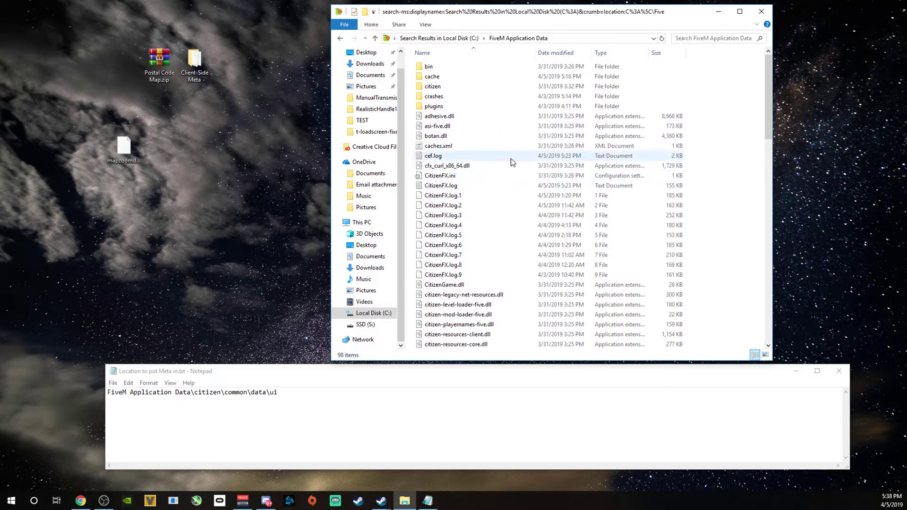
Navigate into citizen\common\data\ui and drop the desktop's mapzoomdata.meta into it.
double_click(441, 86)
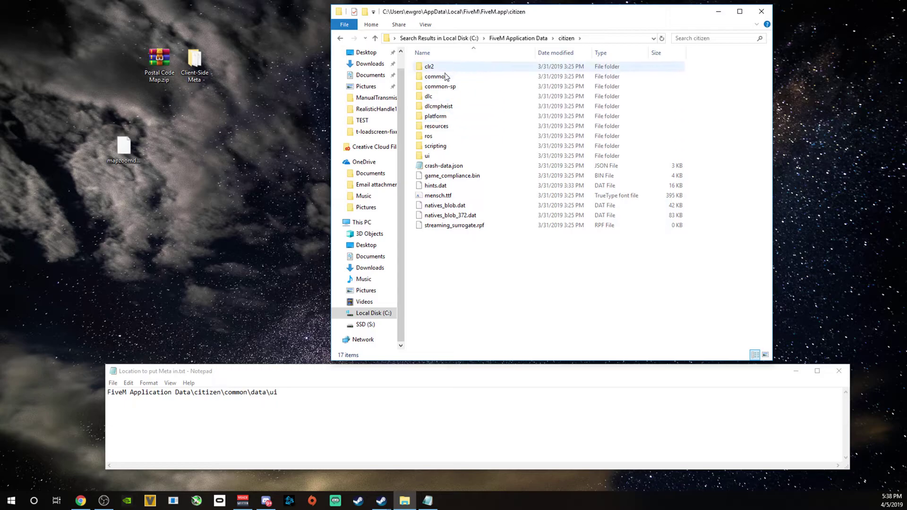
double_click(443, 76)
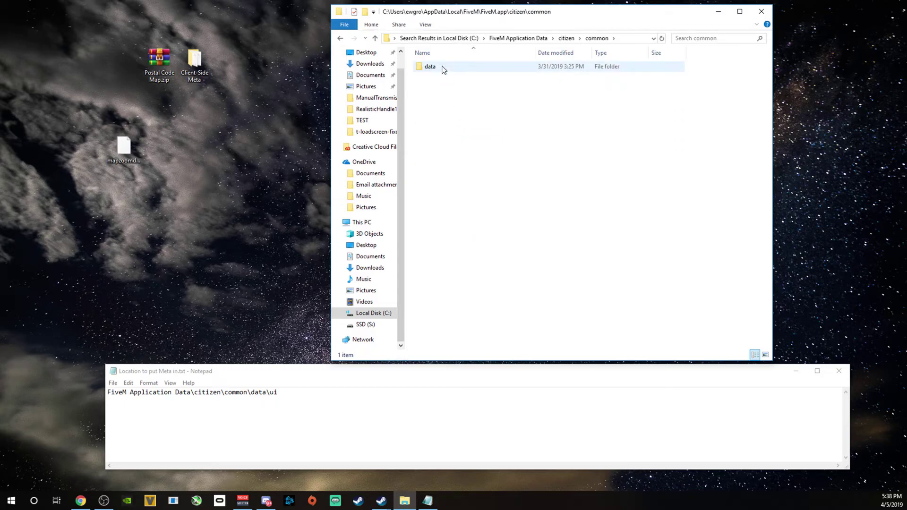
double_click(443, 68)
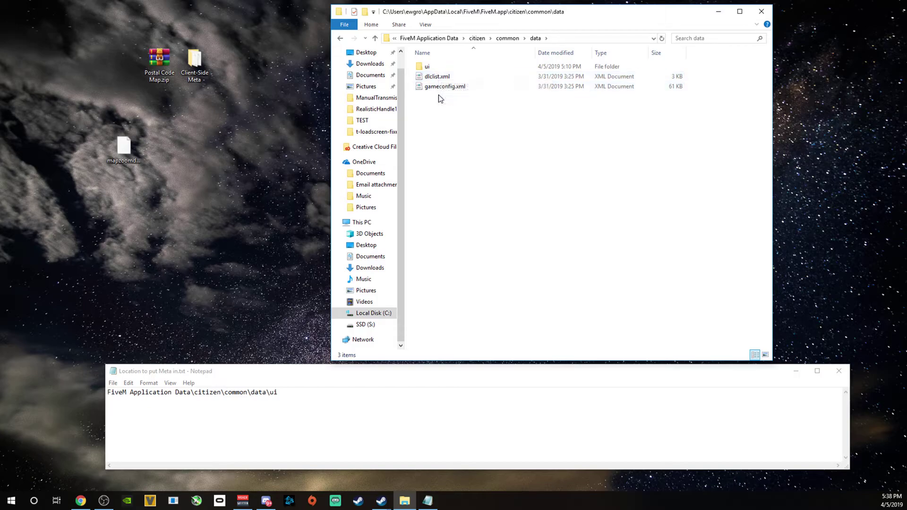
double_click(438, 67)
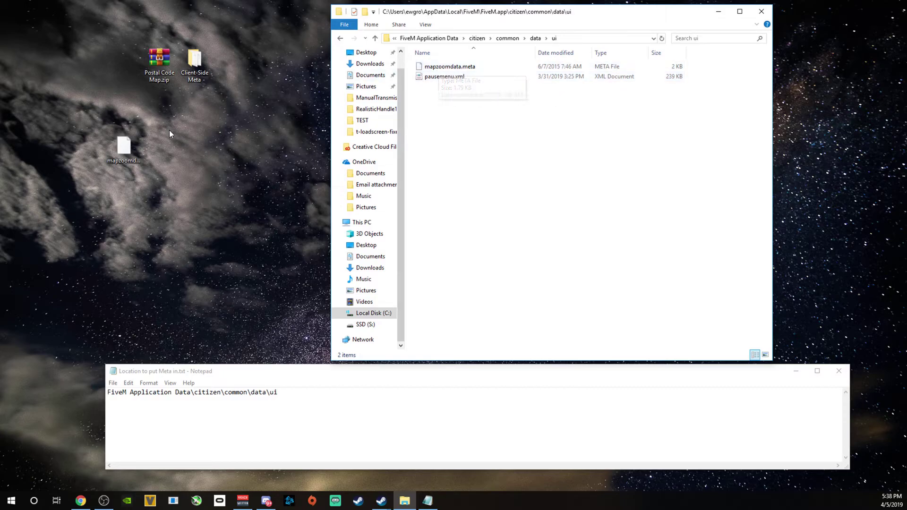
drag(124, 147, 85, 112)
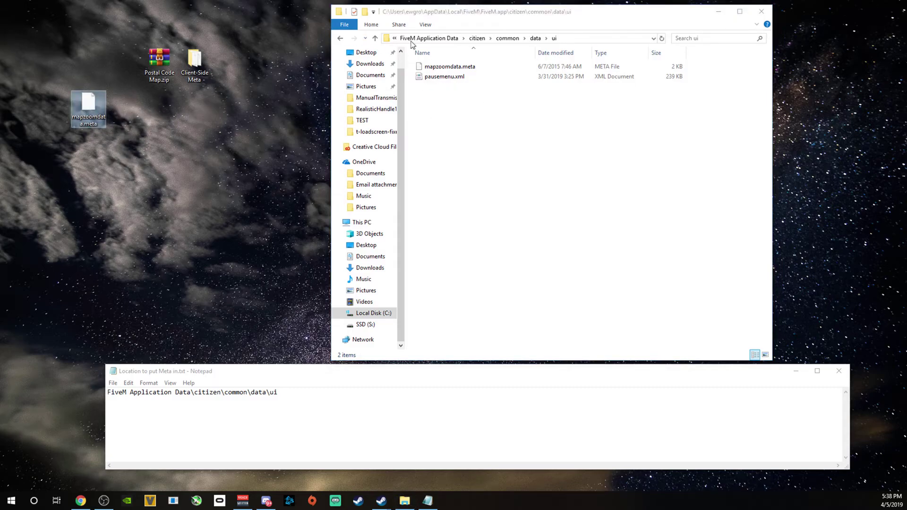
Close the ui window and Notepad, then delete Client-Side Meta, Postal Code Map.zip and mapzoomdata.meta from the desktop.
click(754, 8)
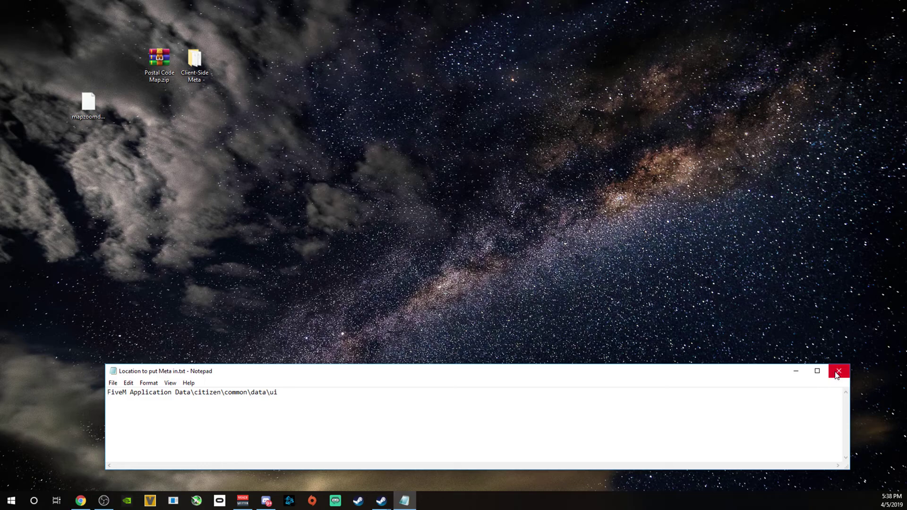
click(836, 373)
drag(206, 63, 104, 55)
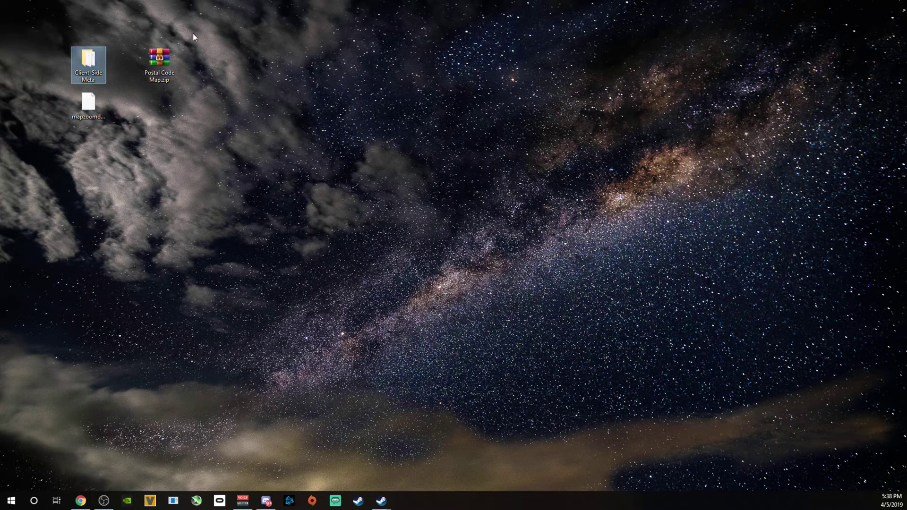
drag(234, 41, 61, 134)
drag(96, 75, 92, 73)
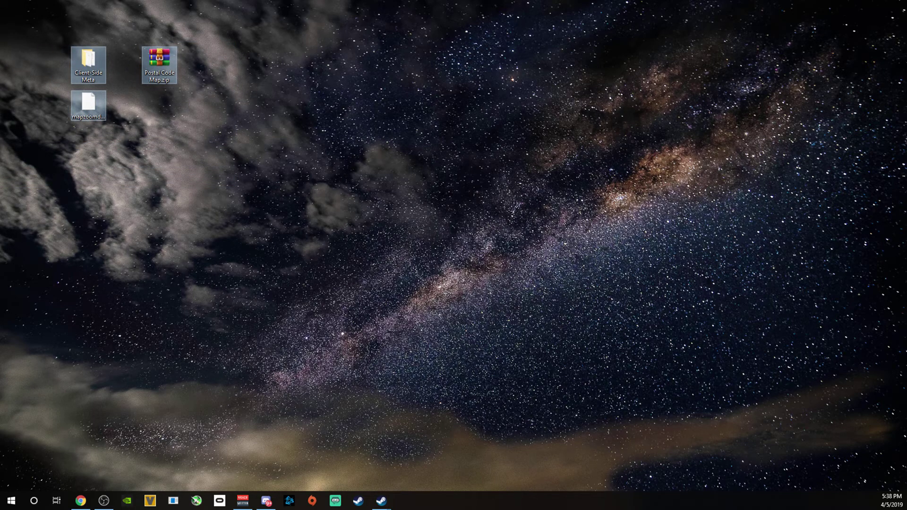
key(Delete)
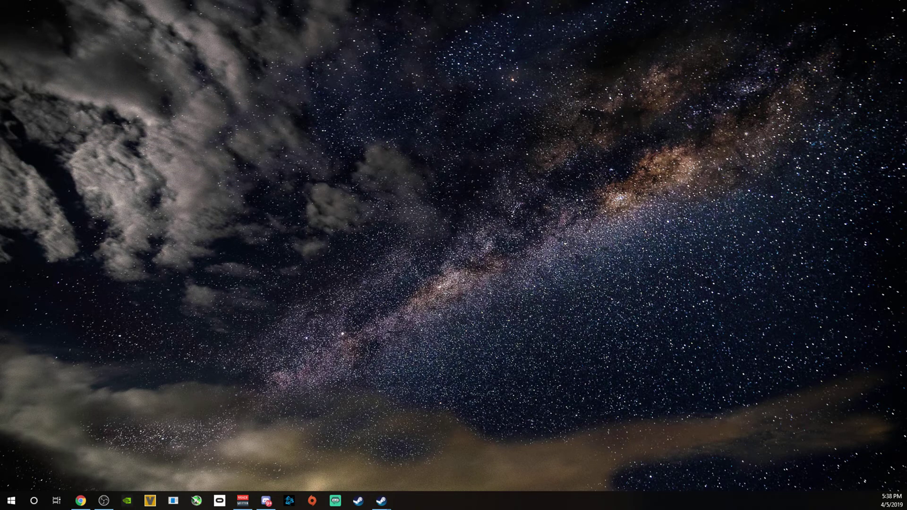